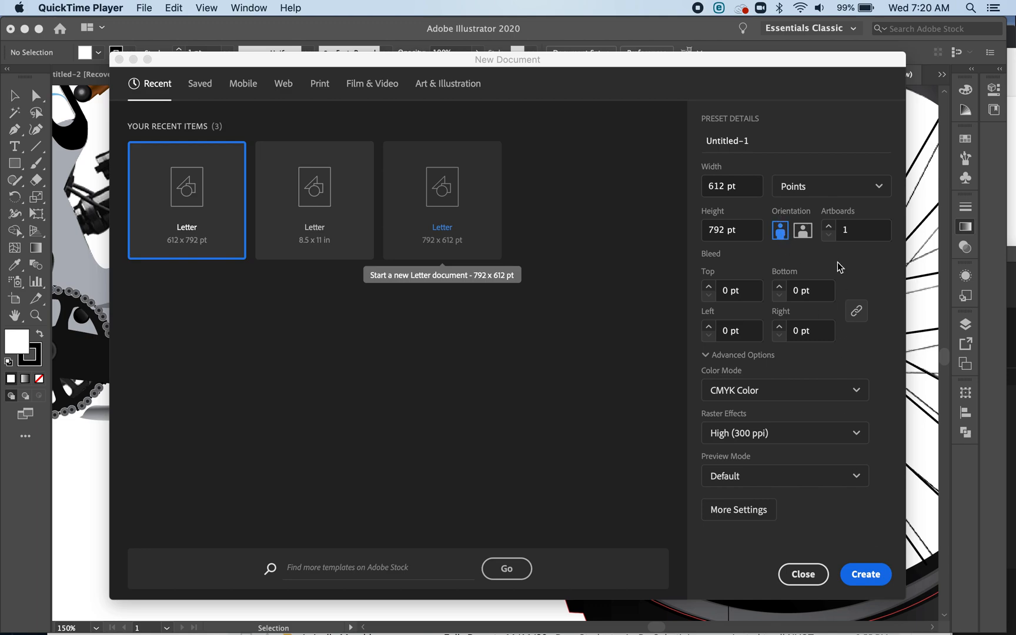
Create a 612 x 792 pt Letter document and draw a square about 191 pt wide in the page's upper-left corner.
click(866, 578)
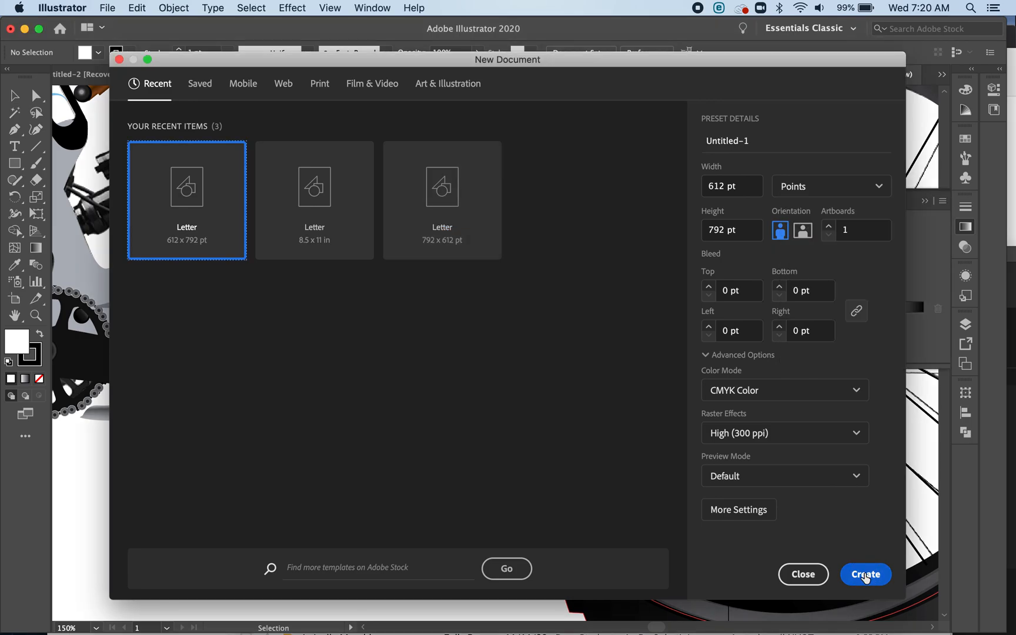
click(866, 577)
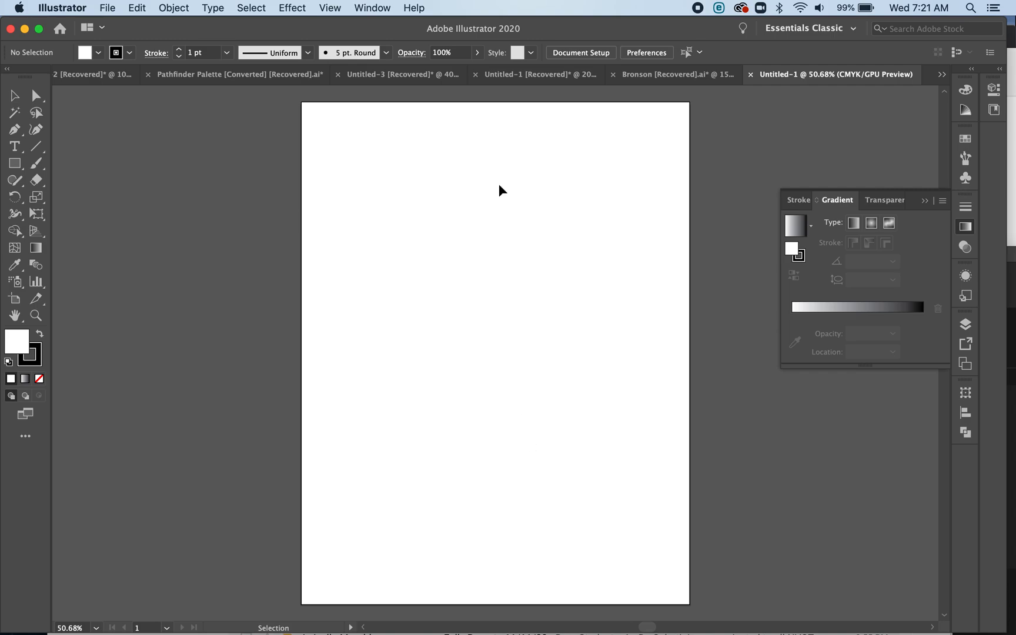
click(17, 164)
drag(311, 109, 431, 164)
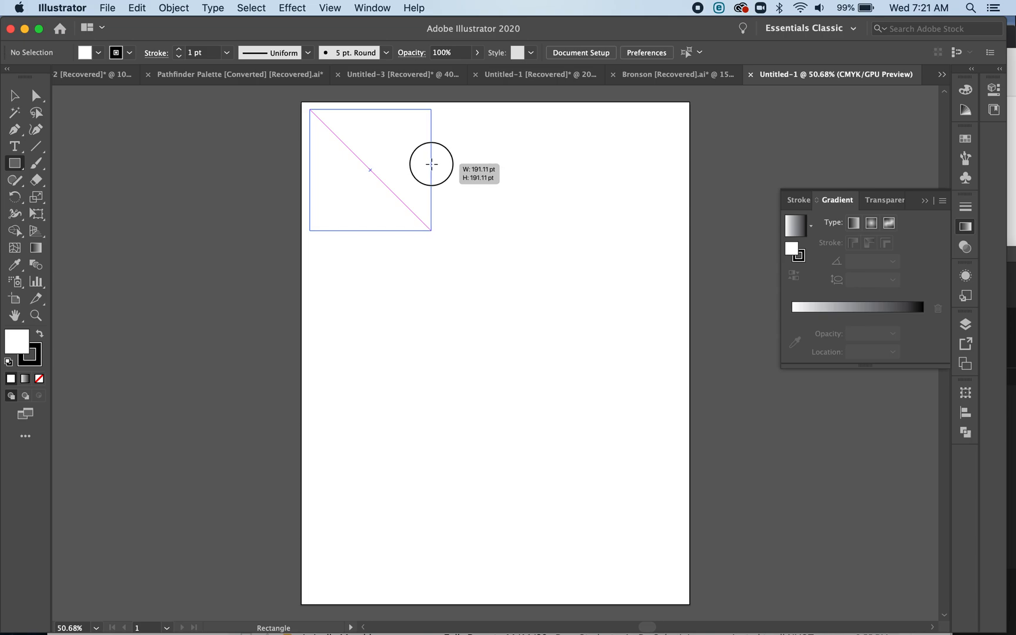
drag(432, 164, 432, 164)
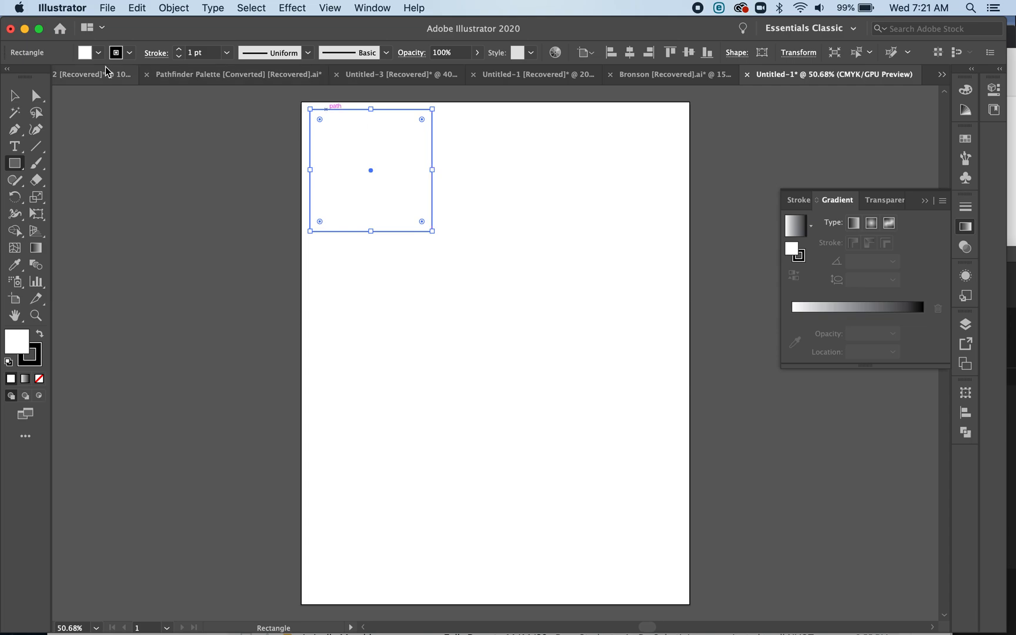
Duplicate the square twice across the page to form a row of three, nudging the last copy toward the right margin.
click(15, 96)
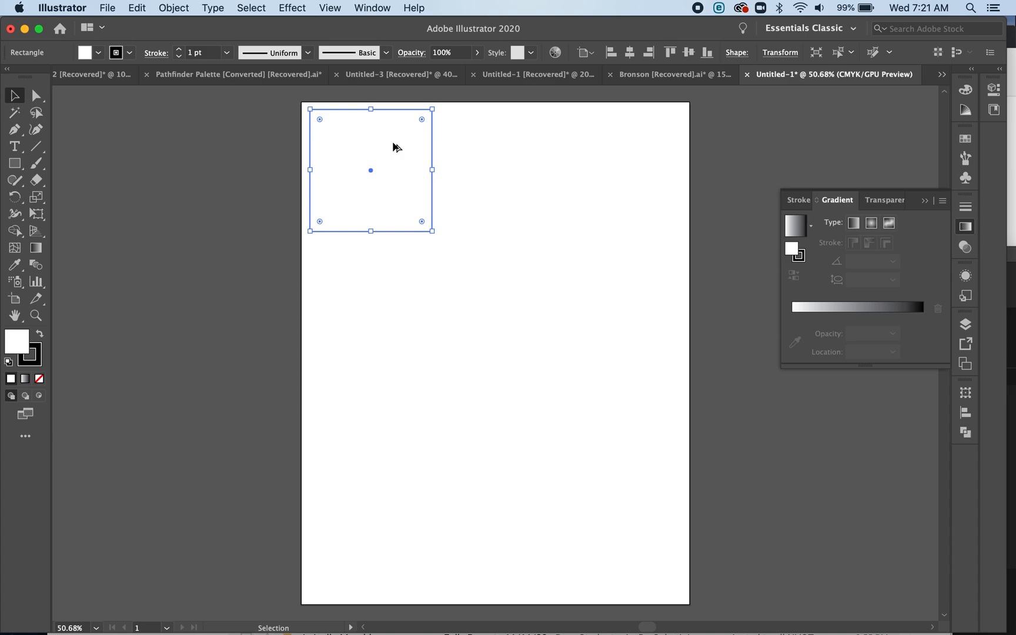
drag(393, 143, 645, 141)
key(Right)
key(Right)
key(Right)
key(Right)
key(Right)
key(Right)
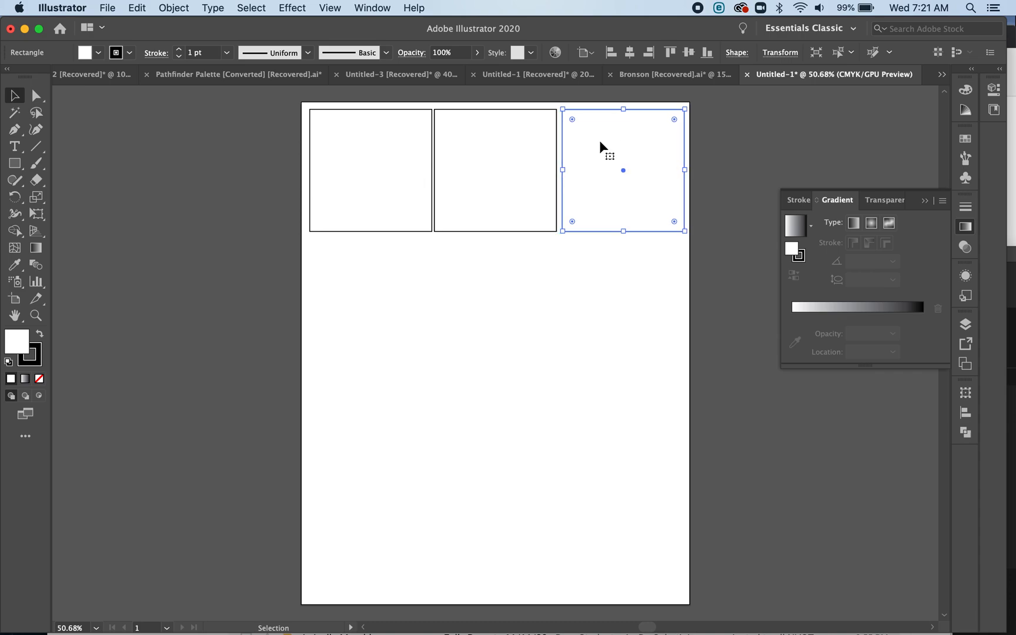
Nudge the first square left to widen the gap between it and the middle square.
click(410, 164)
key(Left)
key(Left)
key(Left)
key(Left)
key(Left)
key(Left)
Nudge the middle square down and left so it sits out of line with its neighbours.
drag(714, 175, 305, 183)
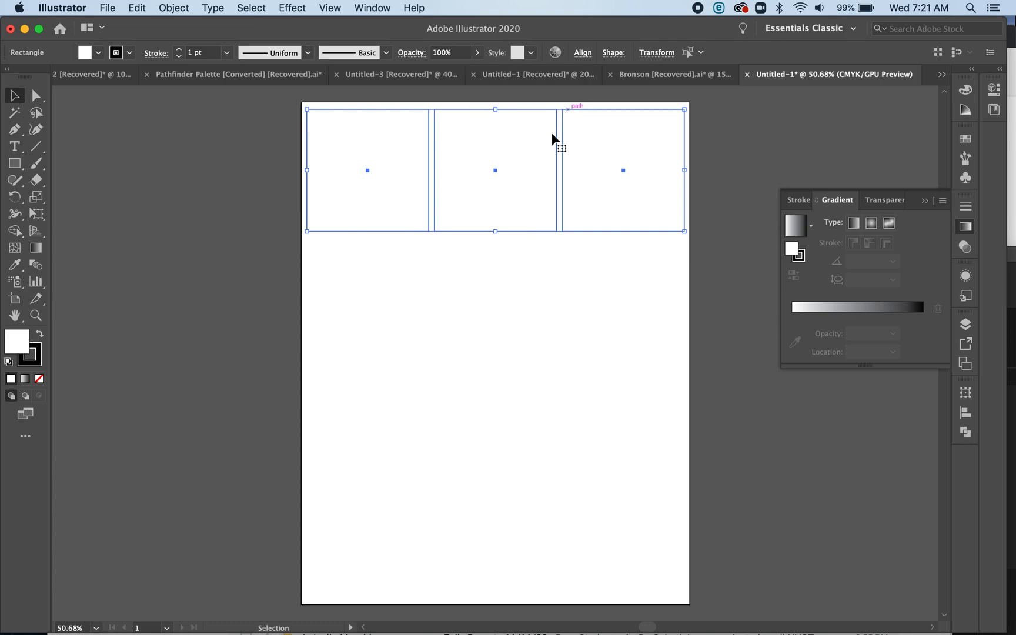
click(535, 302)
click(521, 201)
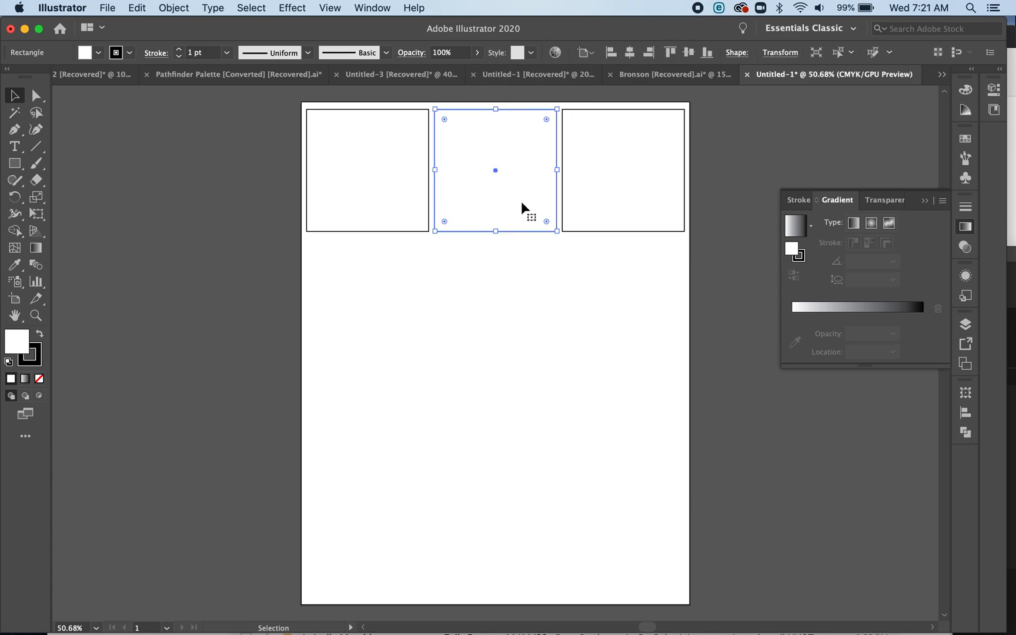
key(Down)
key(Left)
key(Left)
key(Left)
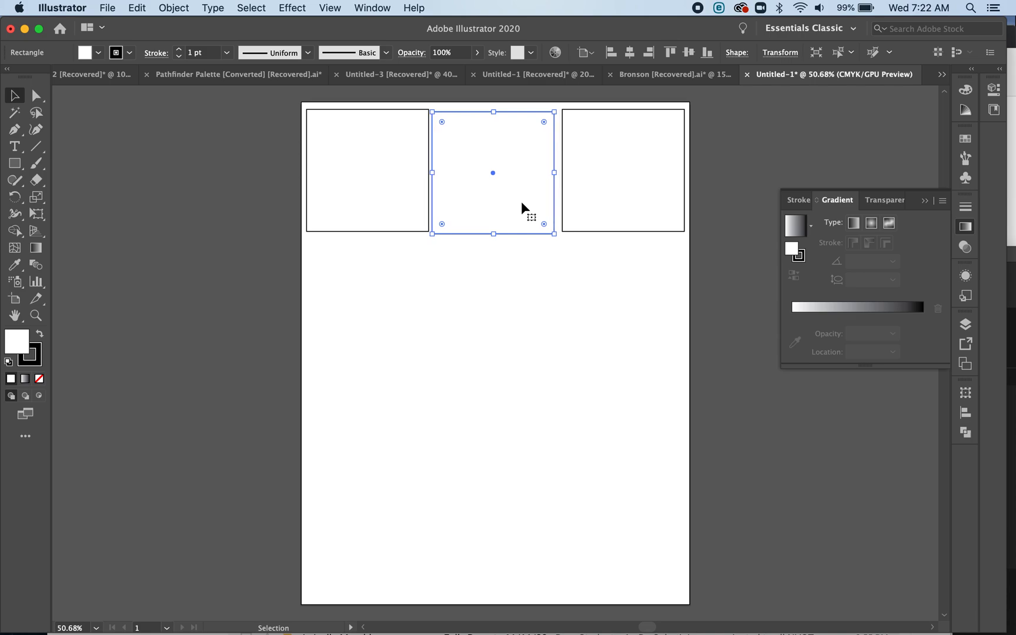
key(Down)
key(Down)
key(Left)
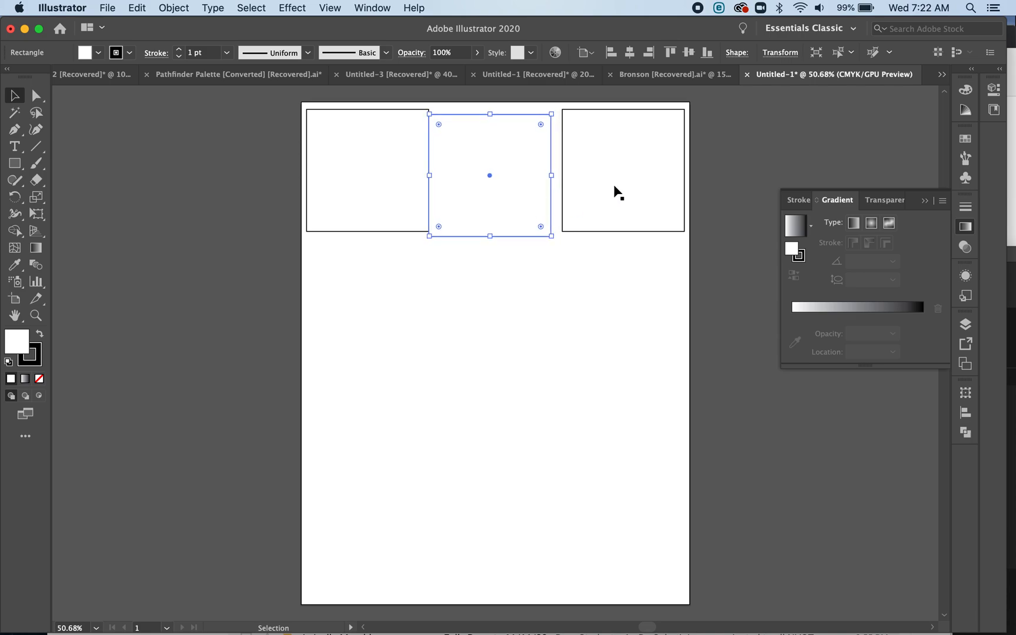
Align the three squares by their vertical centers and distribute them evenly by their horizontal centers.
drag(715, 154, 254, 183)
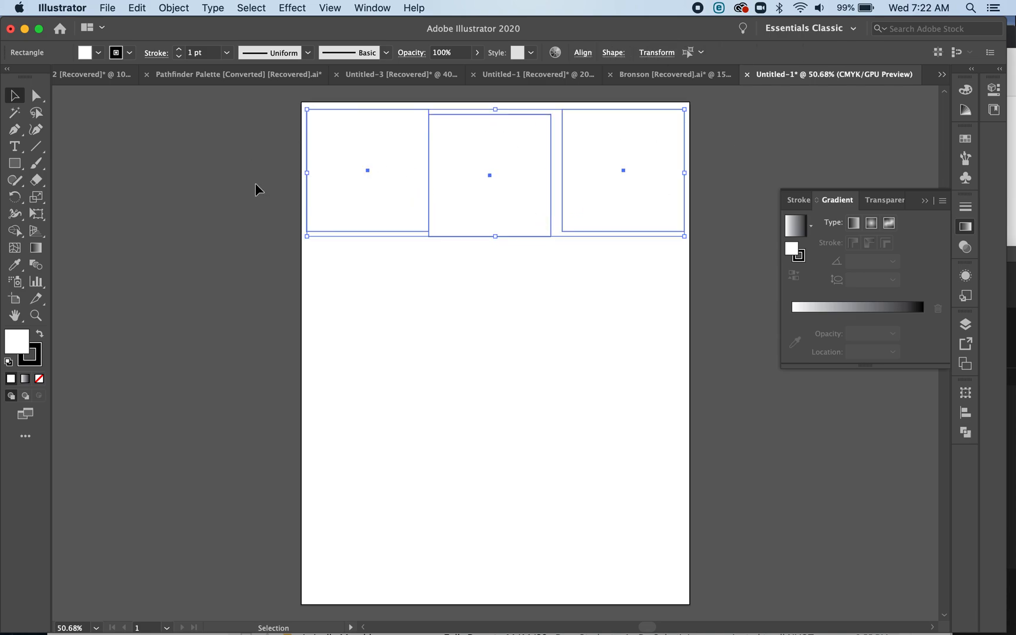
click(582, 54)
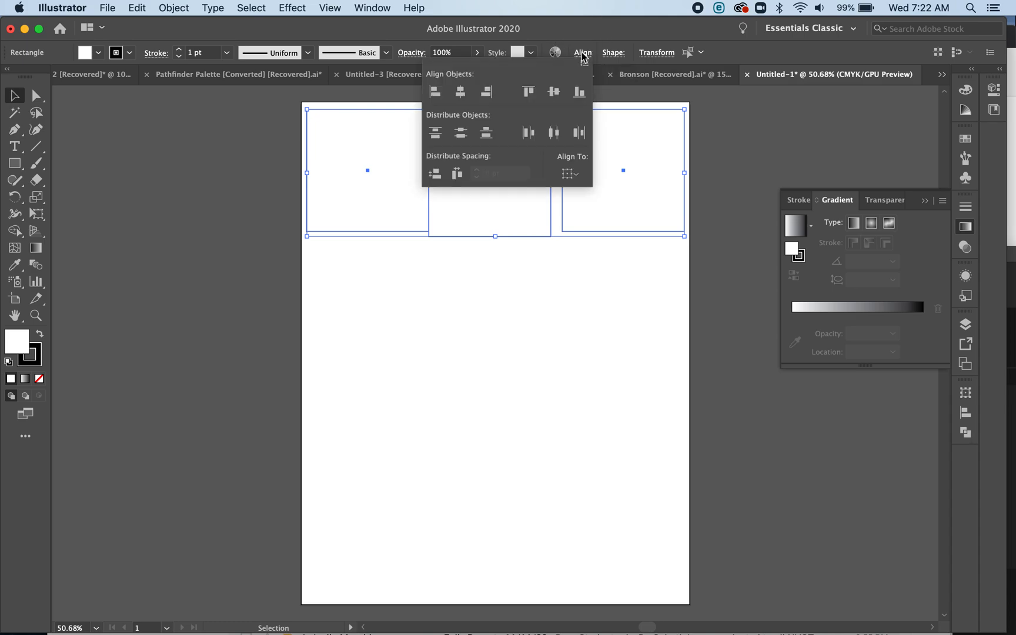
click(583, 54)
click(582, 54)
click(554, 93)
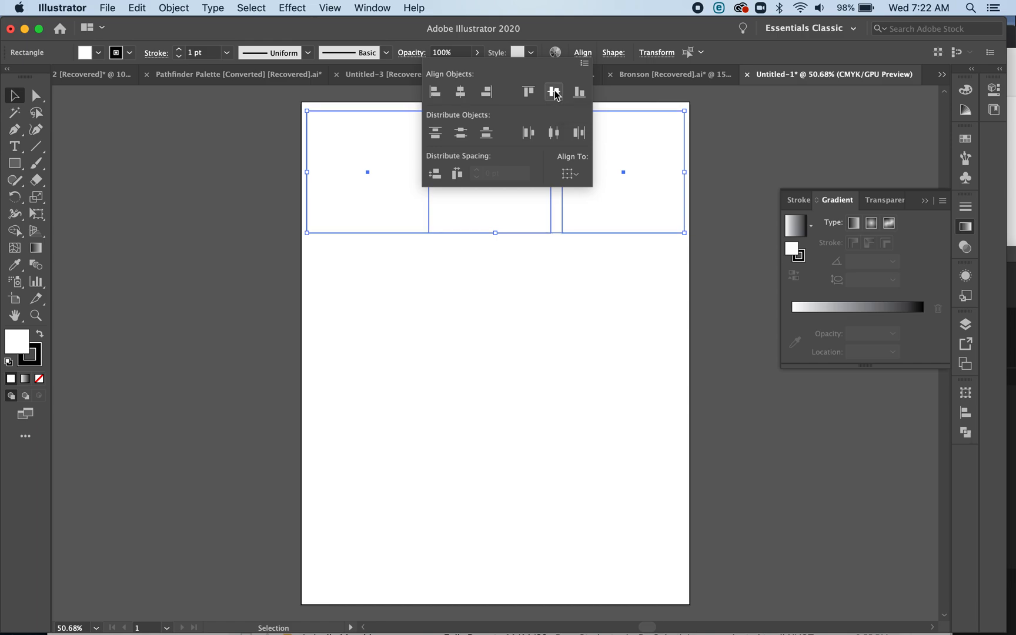
click(557, 136)
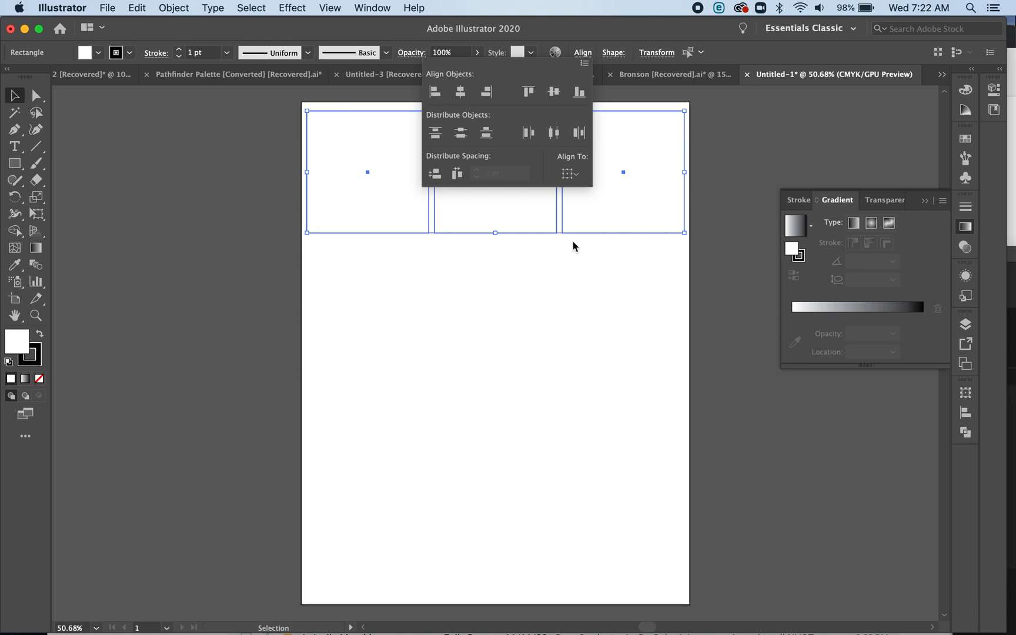
Nudge the row of three squares up toward the page's upper edge and group it.
key(Up)
key(Up)
key(Up)
key(Up)
key(Up)
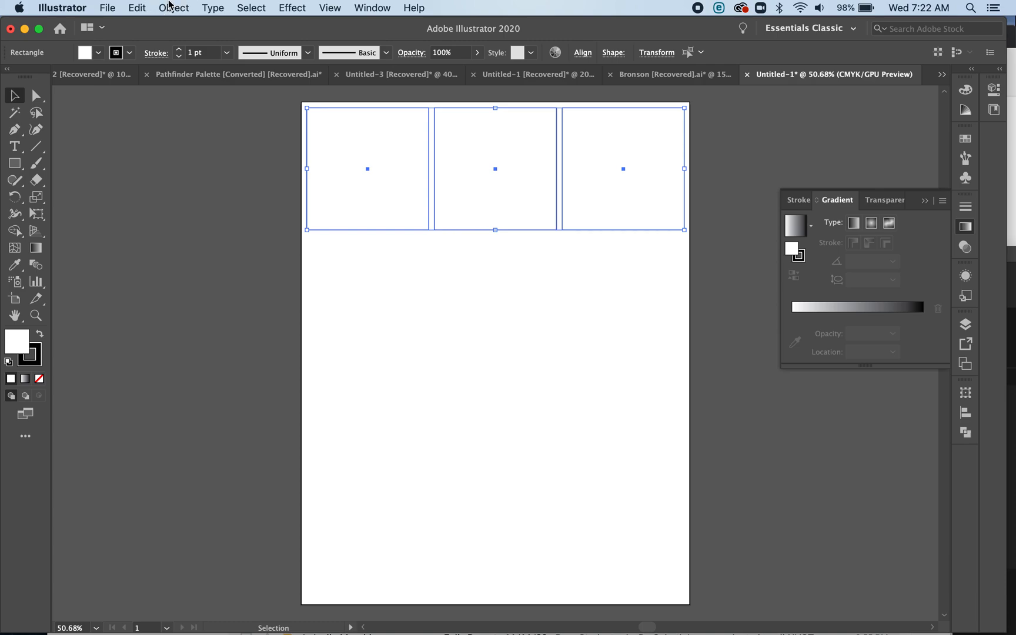
click(169, 6)
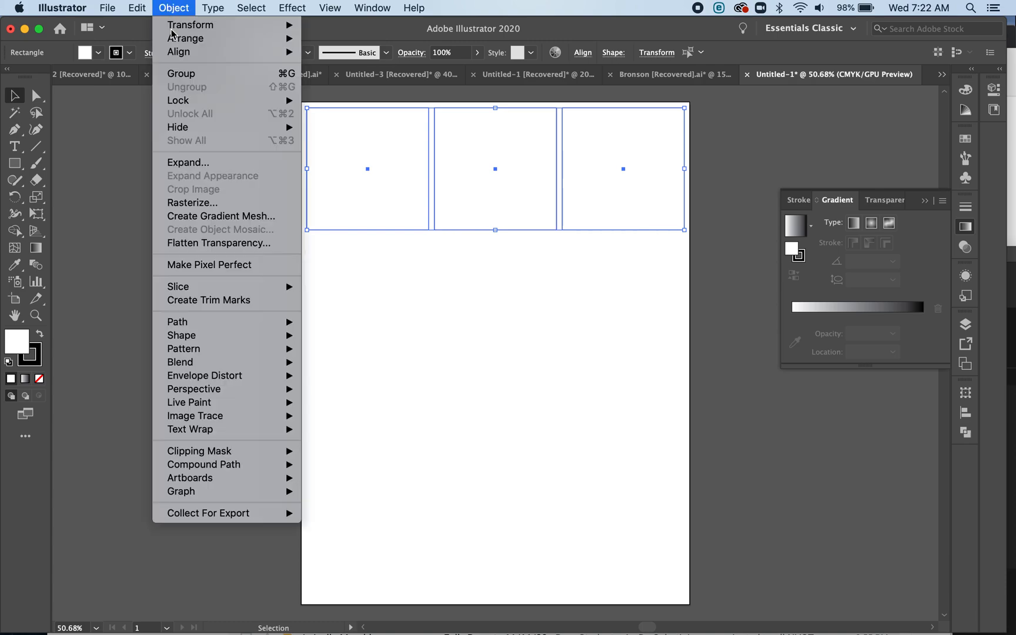
click(173, 75)
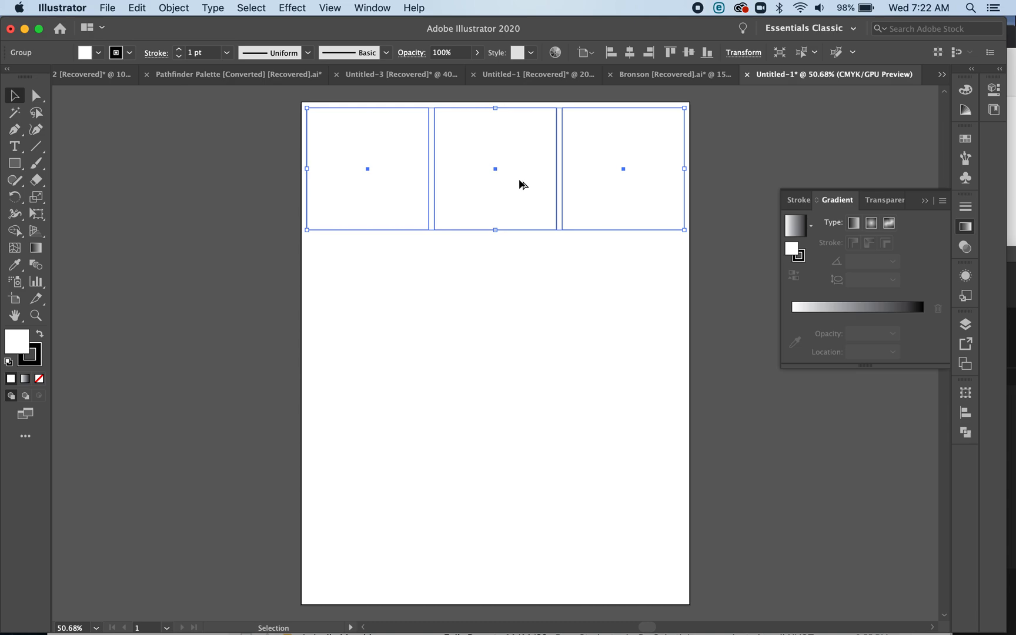
Duplicate the grouped row three times down the page to make four rows of squares.
drag(520, 181, 548, 559)
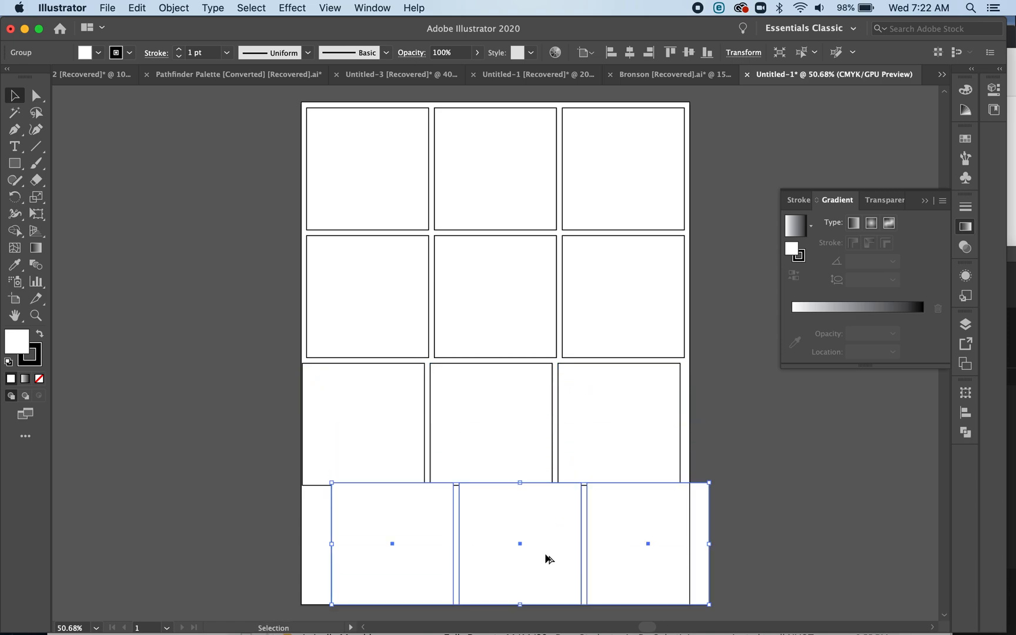
scroll(545, 553, down, 2)
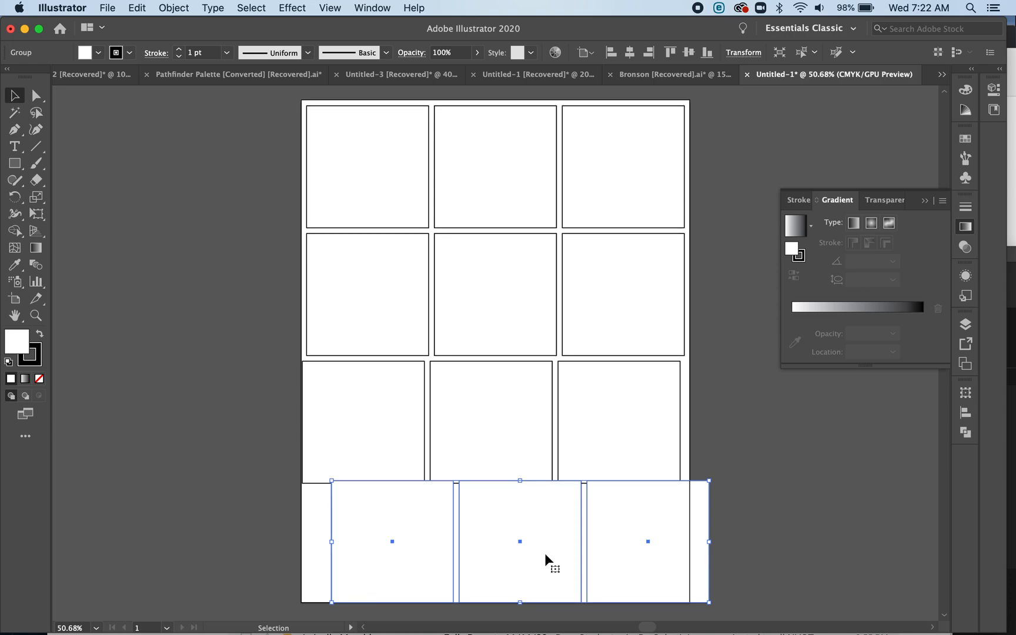
scroll(545, 553, up, 1)
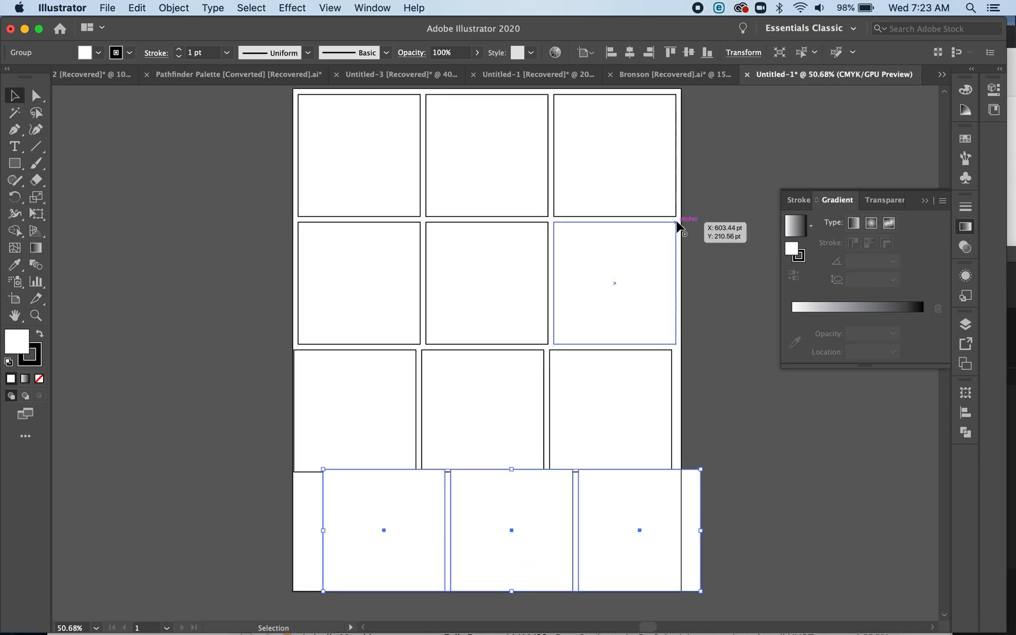
scroll(678, 224, down, 10)
scroll(679, 224, up, 6)
scroll(680, 209, up, 5)
scroll(679, 208, right, 2)
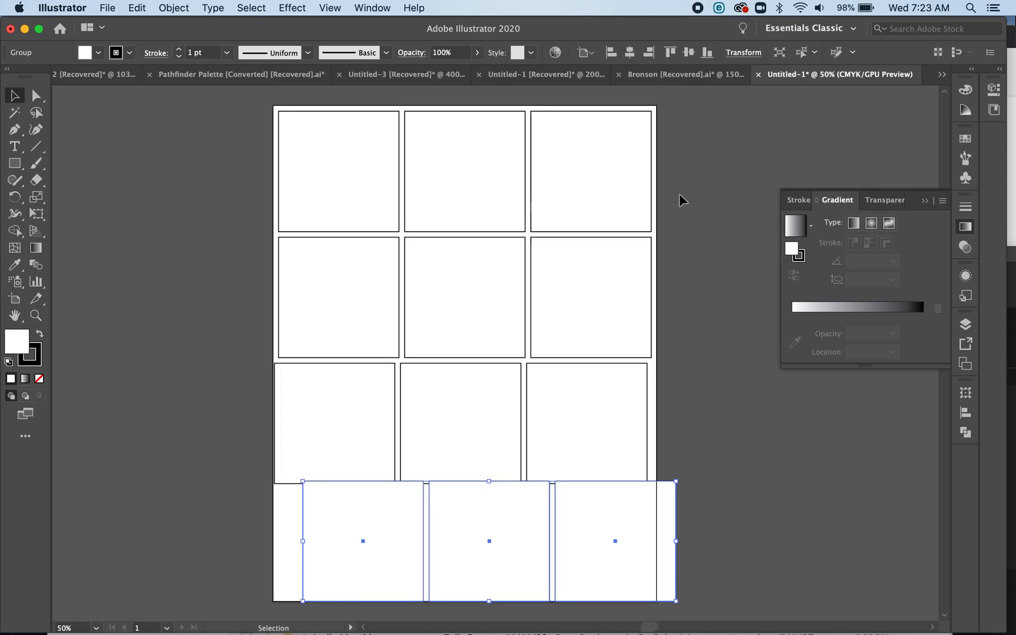
Align all four rows to their left edges and distribute them evenly by their vertical centers.
drag(680, 170, 476, 529)
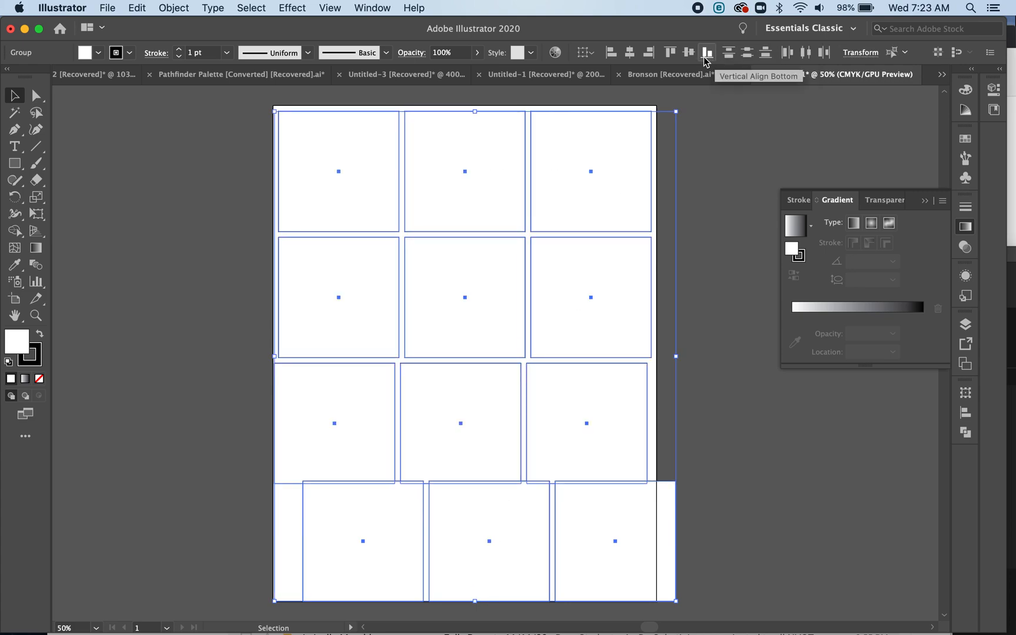
click(612, 55)
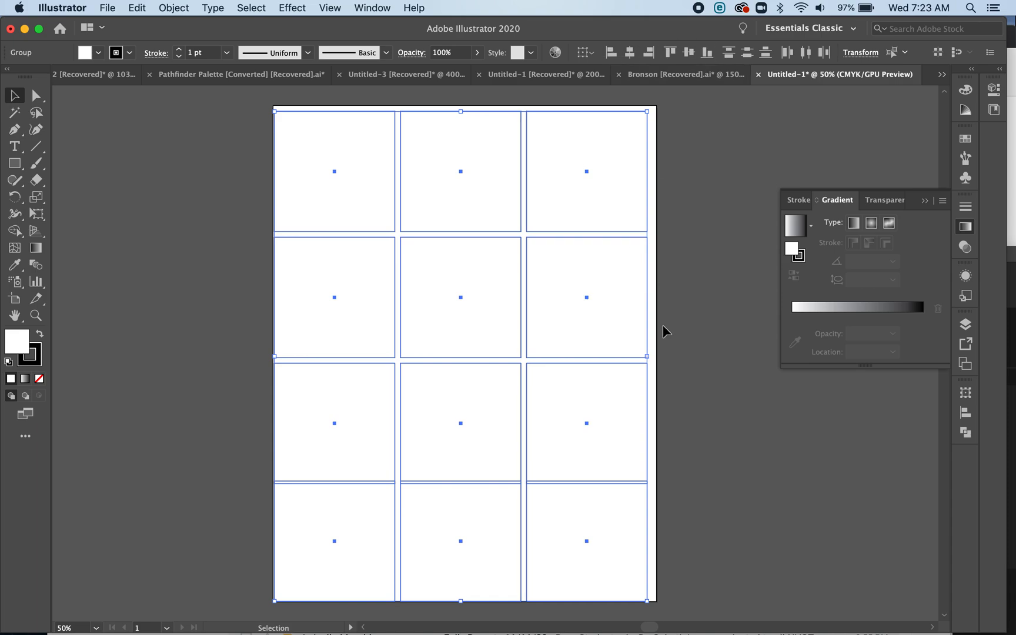
click(750, 54)
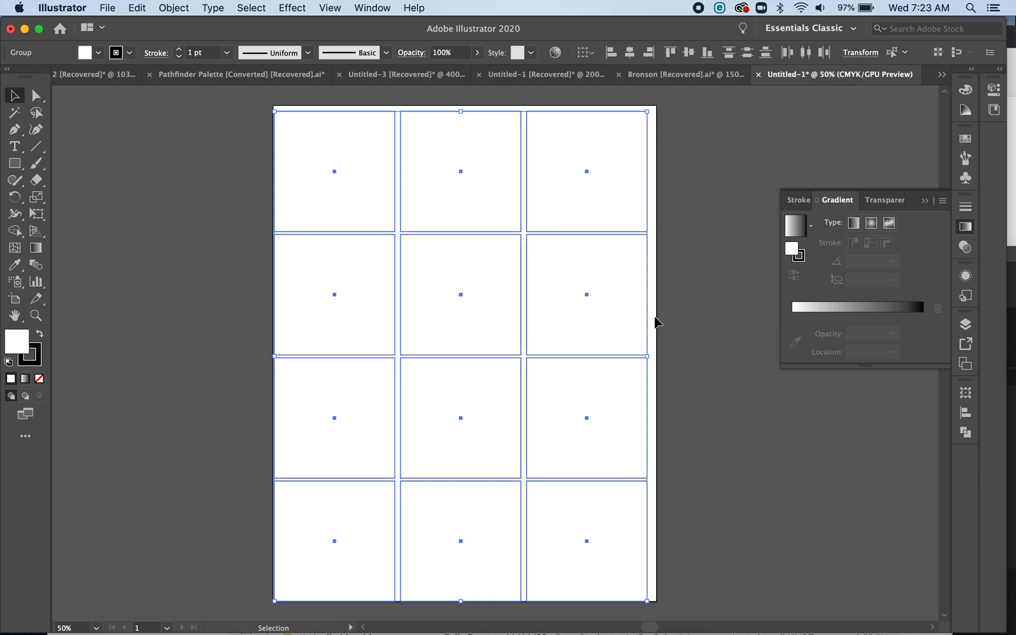
click(676, 383)
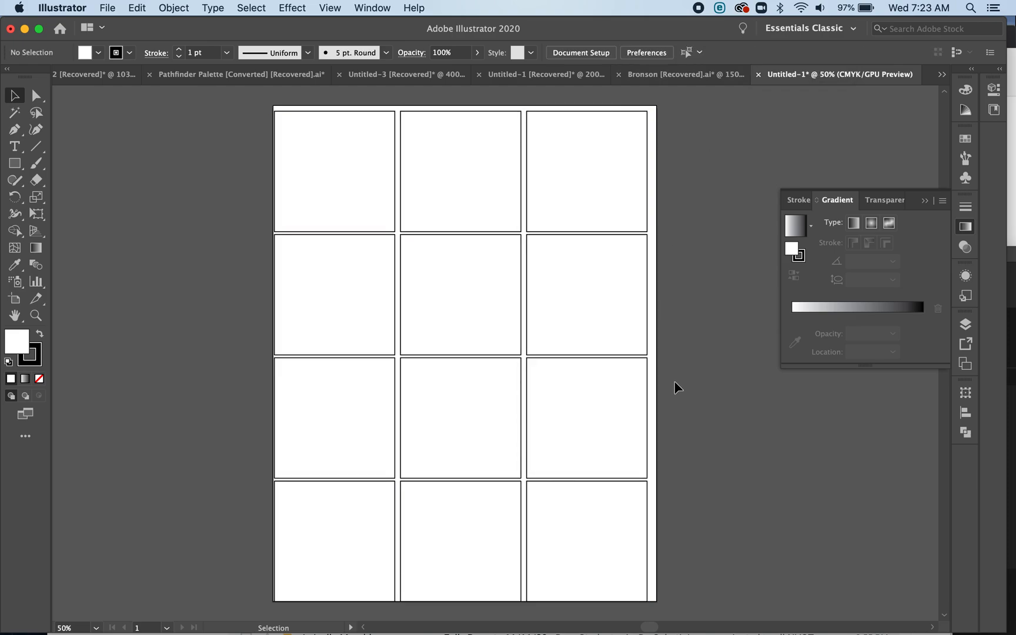
Move the whole grid right and slightly up on the page, and scale it down slightly toward its upper-left corner.
drag(688, 554, 544, 155)
key(Right)
key(Right)
key(Right)
key(Right)
key(Right)
key(Right)
key(Right)
key(Right)
key(Right)
key(Right)
key(Right)
key(Right)
key(Right)
key(Right)
key(Right)
key(Right)
key(Up)
key(Left)
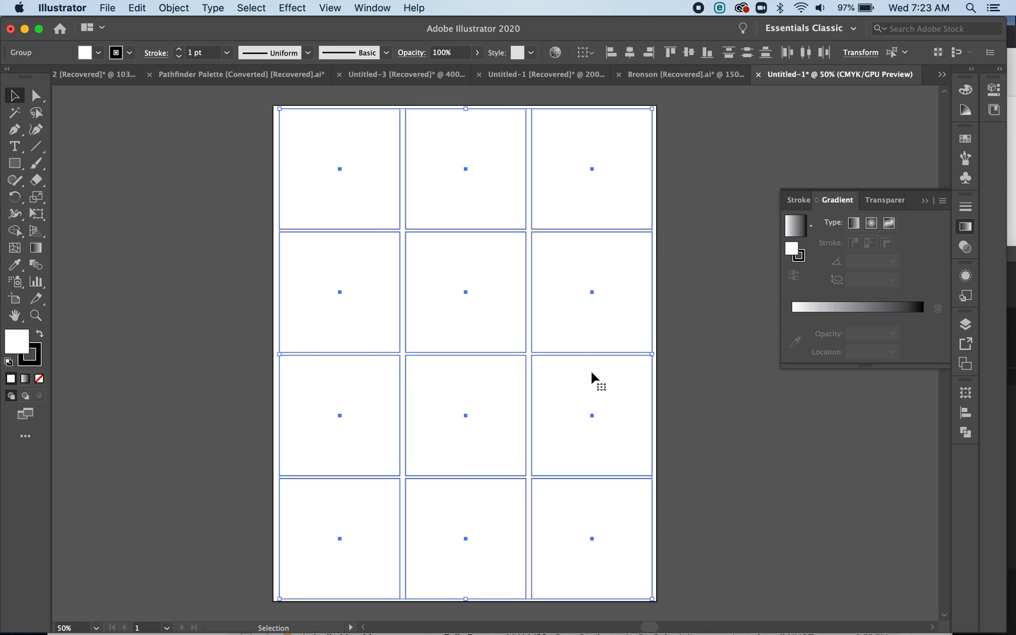
drag(651, 596, 647, 593)
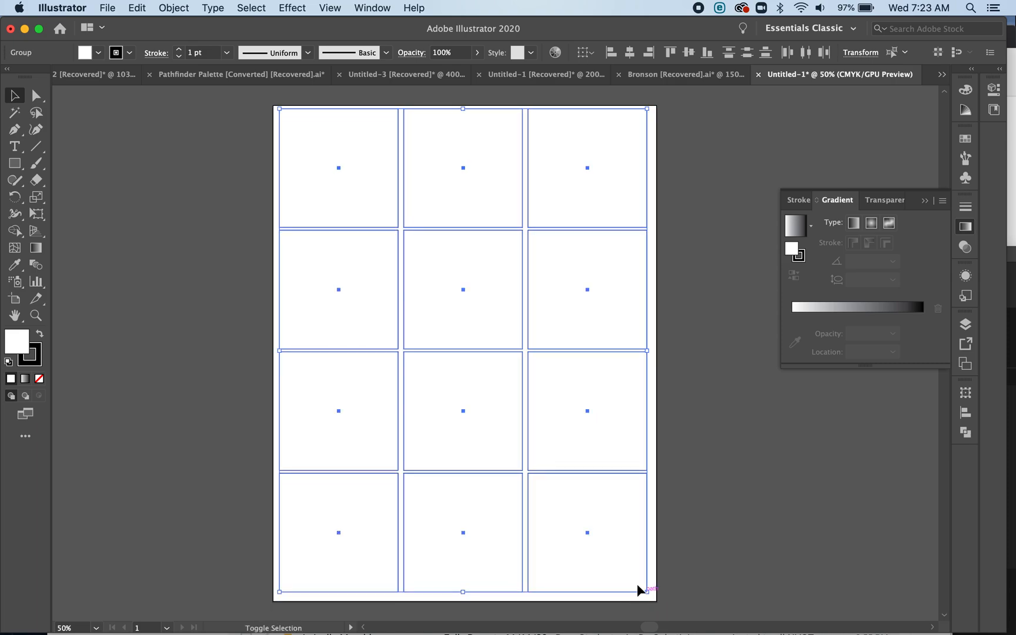
click(694, 569)
Nudge the bottom row down toward the page's lower edge and redistribute all four rows evenly by their vertical centers.
click(602, 556)
key(Down)
key(Down)
key(Down)
key(Down)
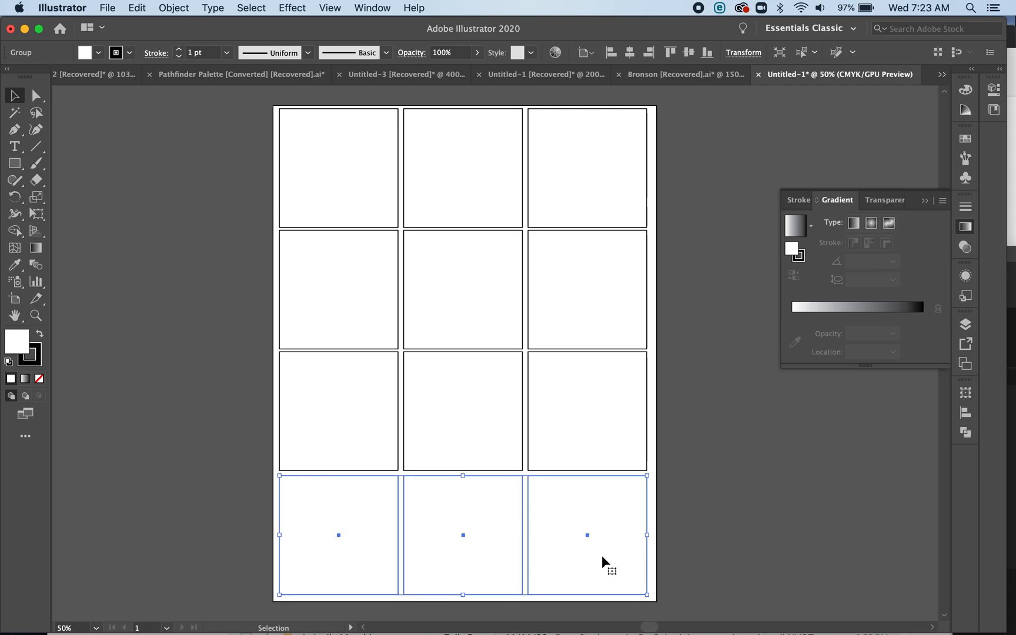
key(Down)
key(Down)
key(Down)
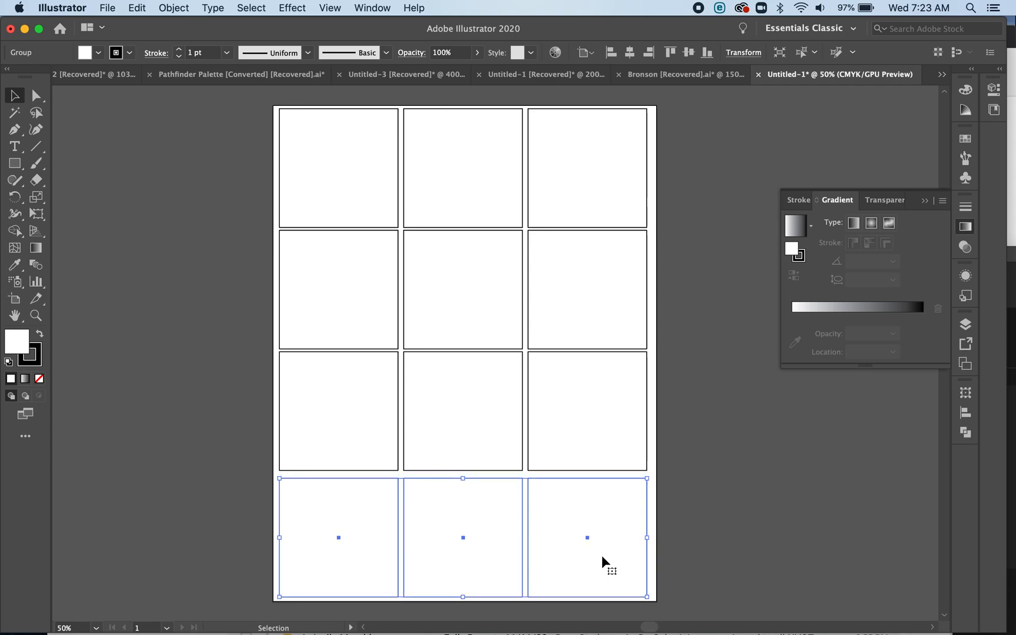
drag(682, 540, 570, 156)
click(747, 53)
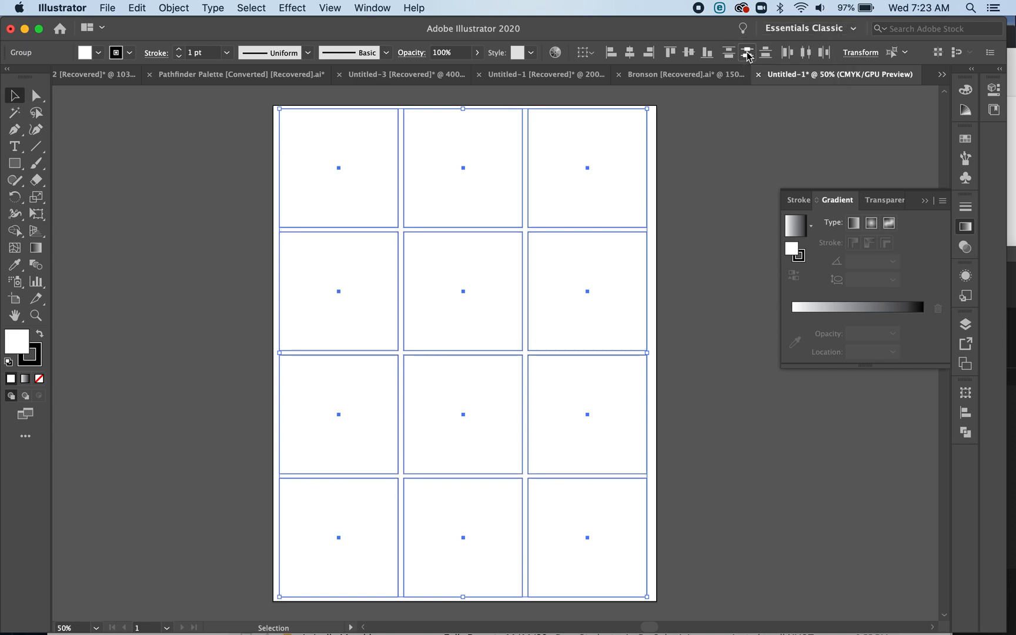
Nudge the whole grid right to even out its side margins on the page.
key(Right)
key(Right)
key(Right)
key(Right)
key(Right)
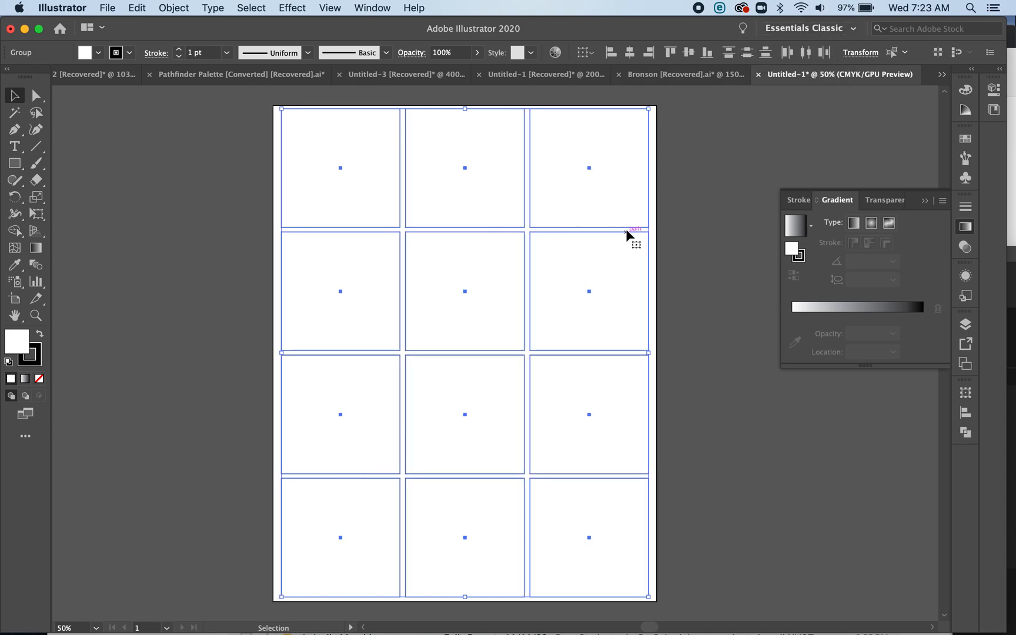
click(742, 270)
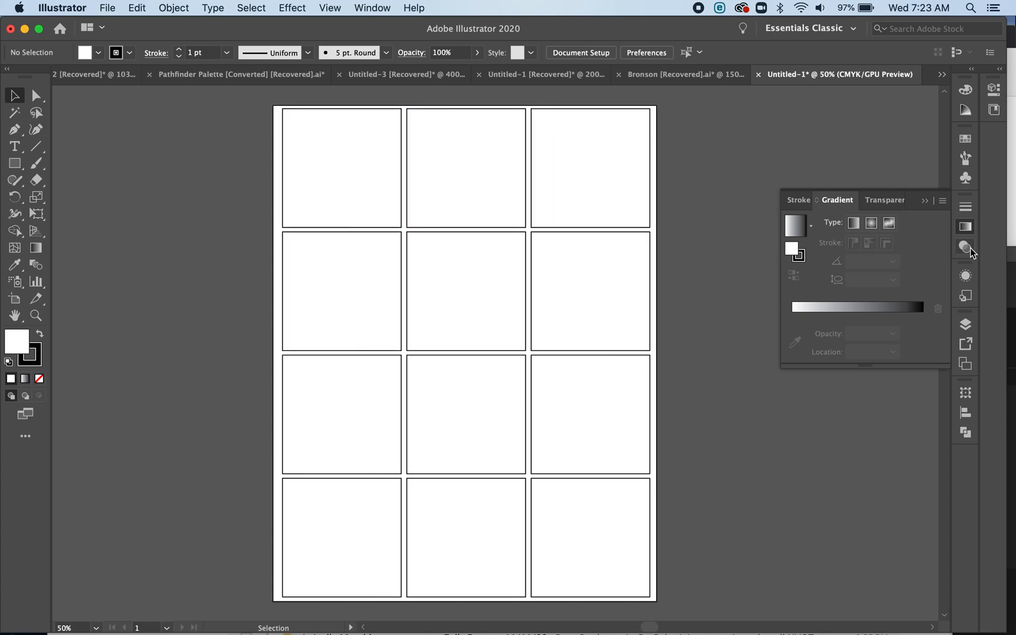
Rename Layer 1 as boxes.
click(965, 325)
double_click(863, 340)
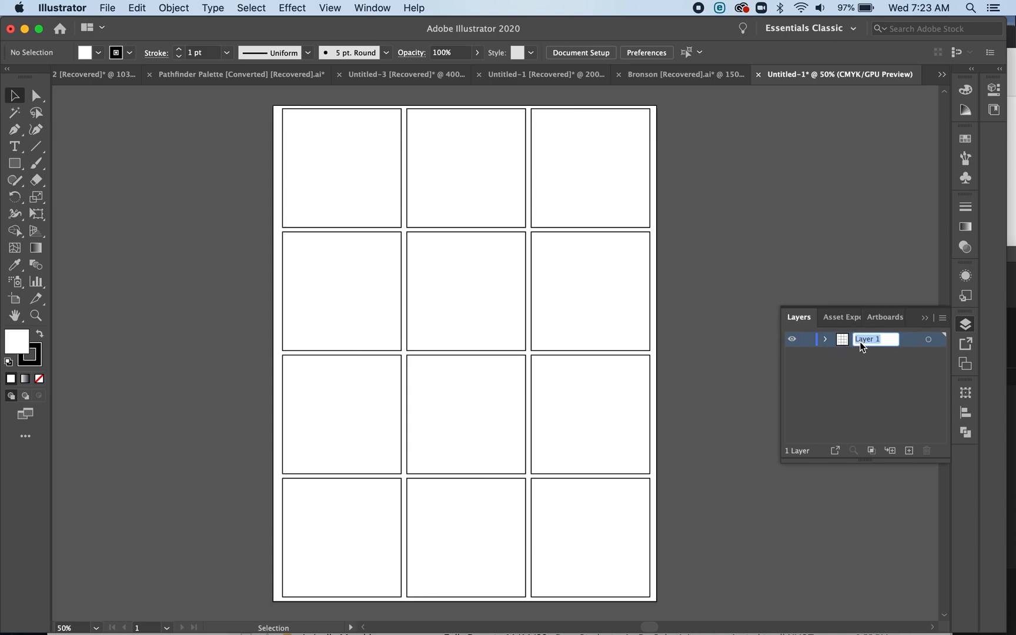
text(boxes)
key(Return)
Lock the boxes layer and add a new layer above it.
click(909, 451)
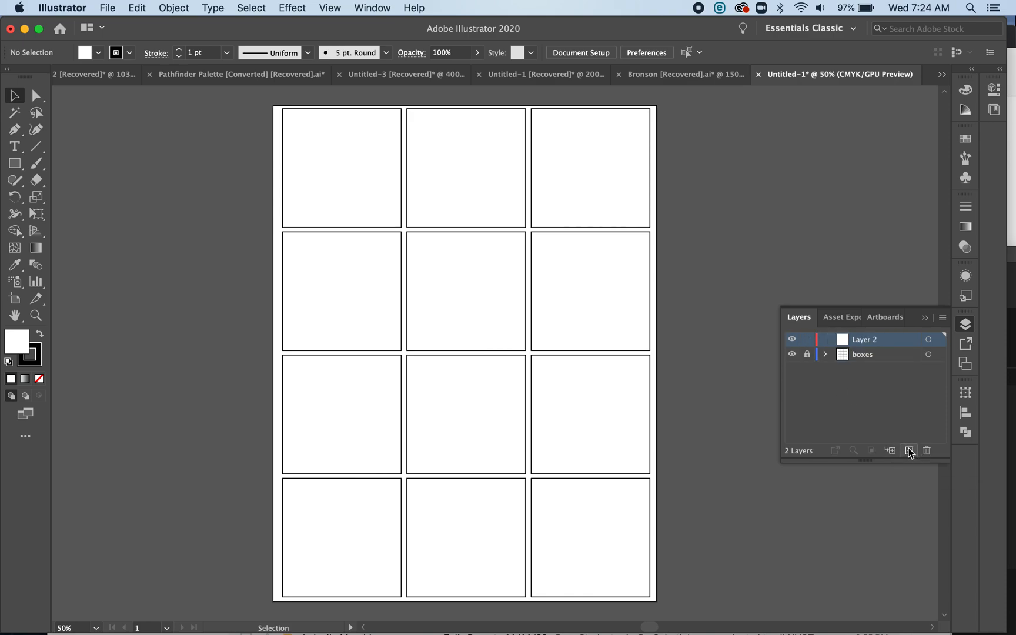
click(855, 353)
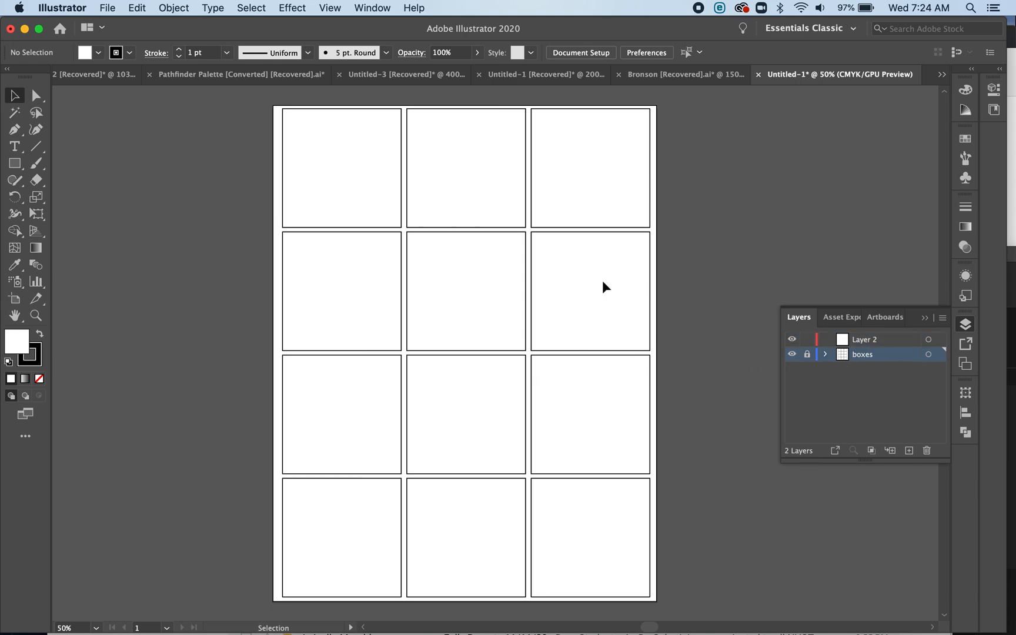
Unlock the boxes layer and directly select only the middle square in the second row.
click(807, 355)
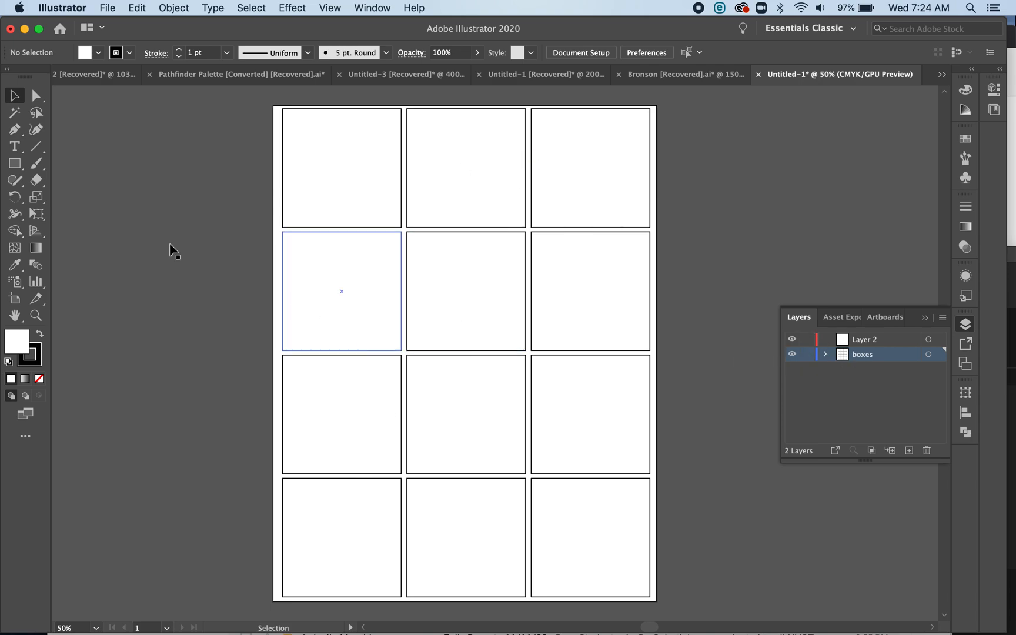
click(35, 96)
click(434, 297)
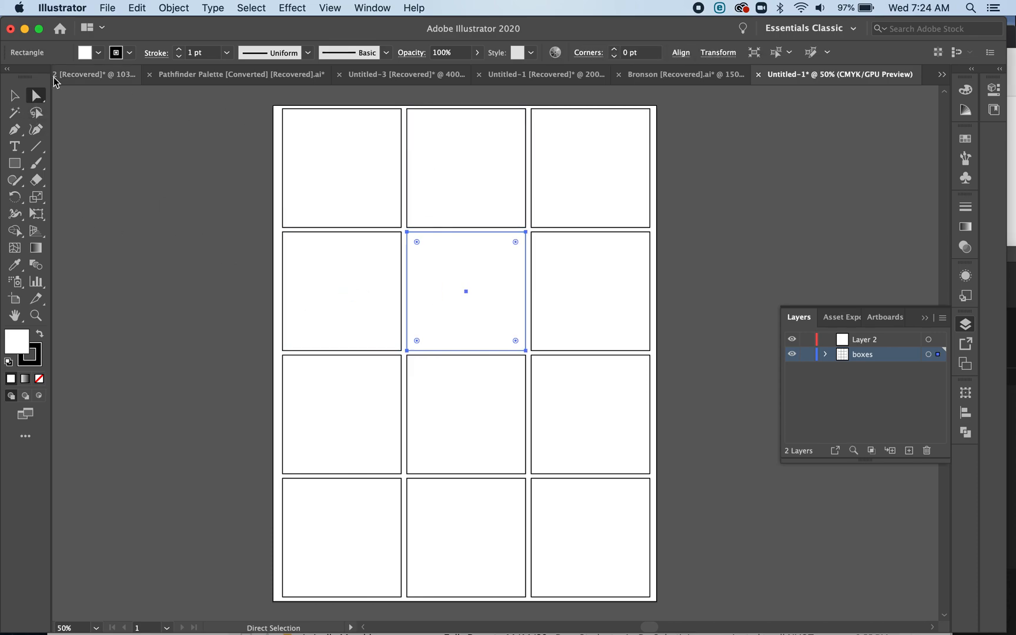
Try filling the entire grouped top row of squares with black, and revert the fill.
click(14, 96)
click(340, 142)
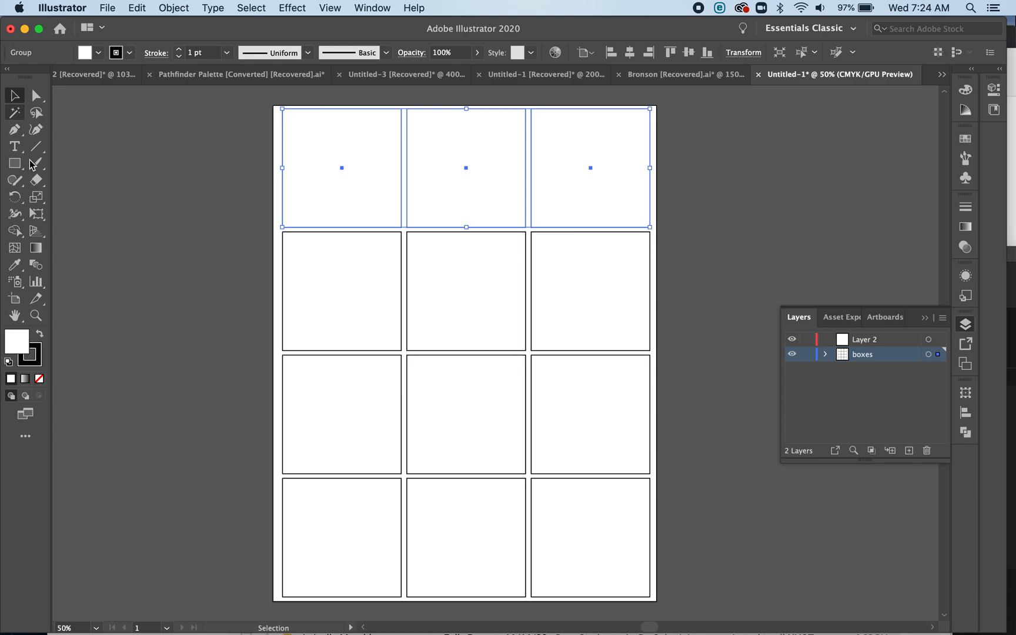
click(25, 341)
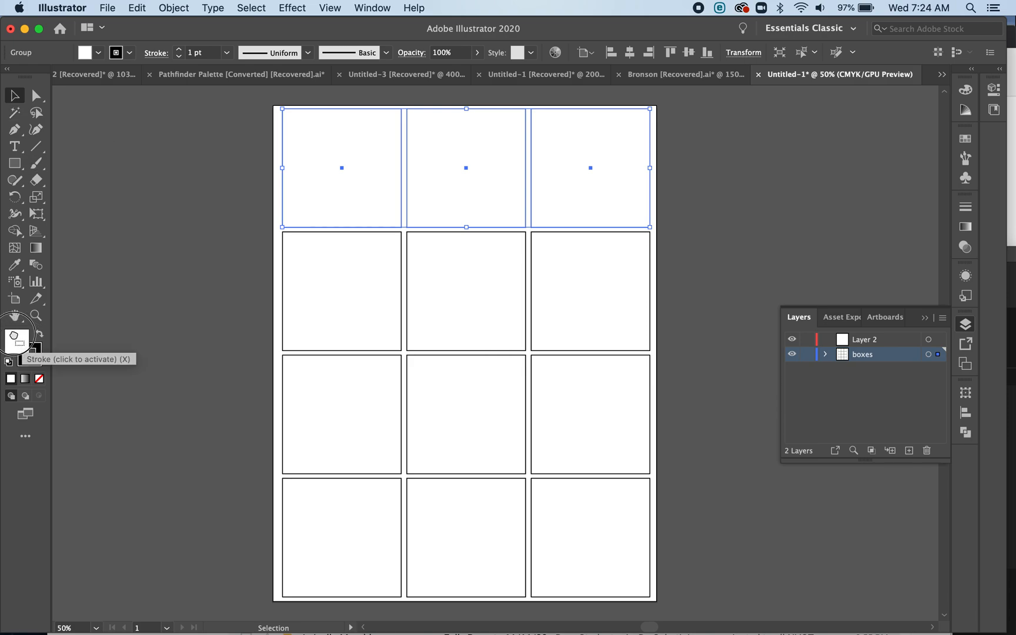
key(shift+x)
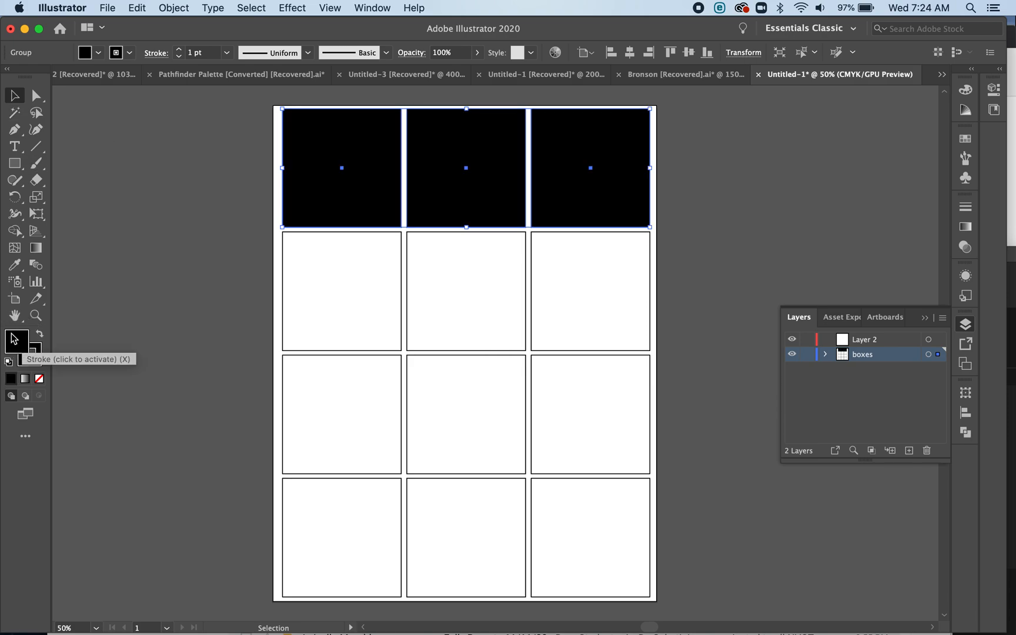
key(shift+x)
Fill only the first and third squares of the top row with black using Direct Selection, and deselect them.
click(36, 95)
click(312, 141)
click(29, 359)
drag(31, 362, 12, 337)
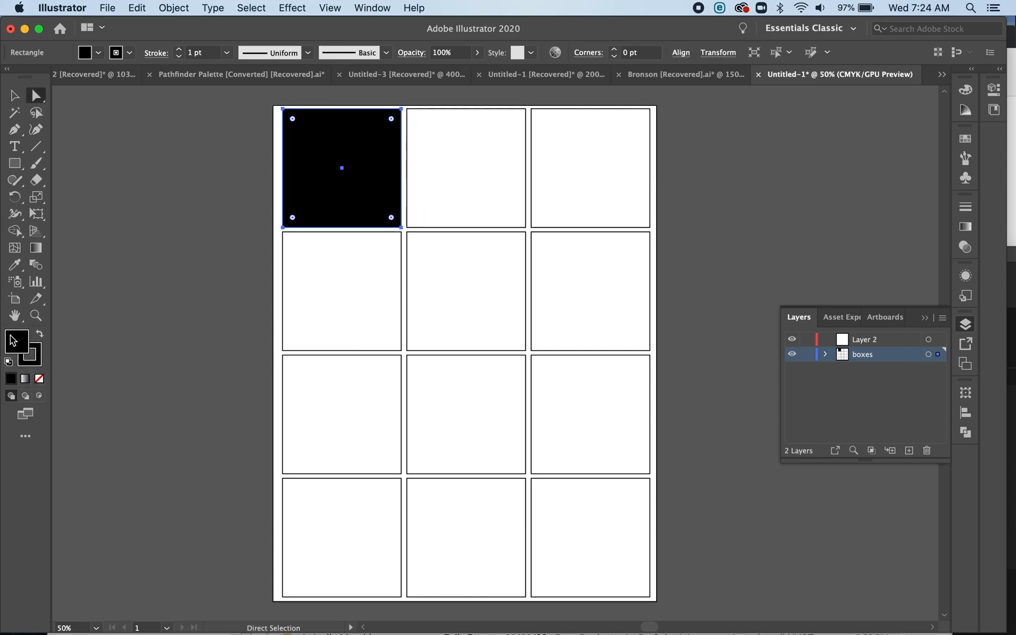
click(549, 157)
drag(22, 342, 11, 333)
click(160, 360)
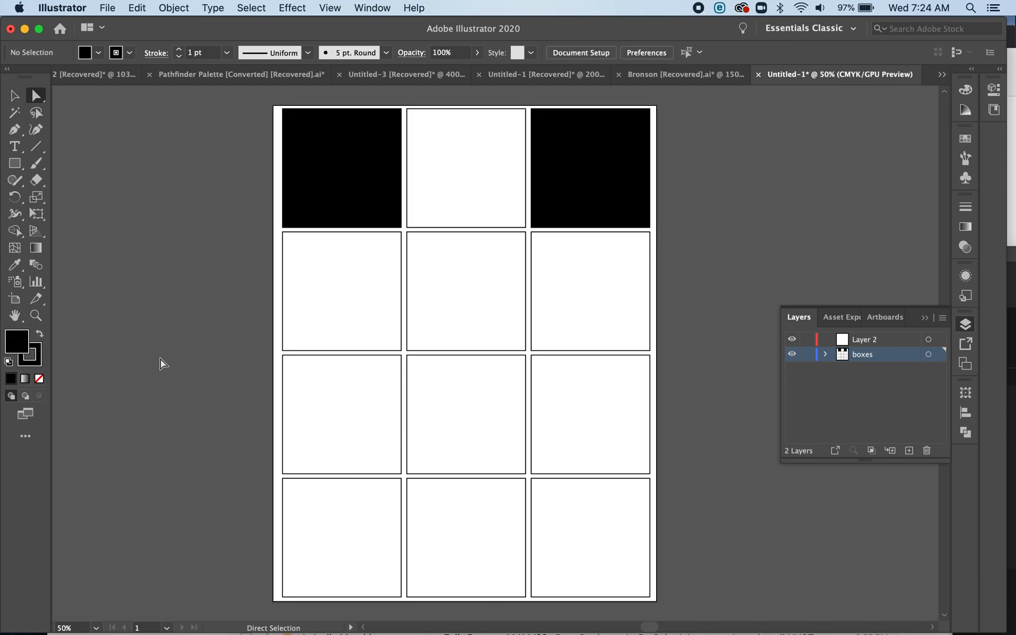